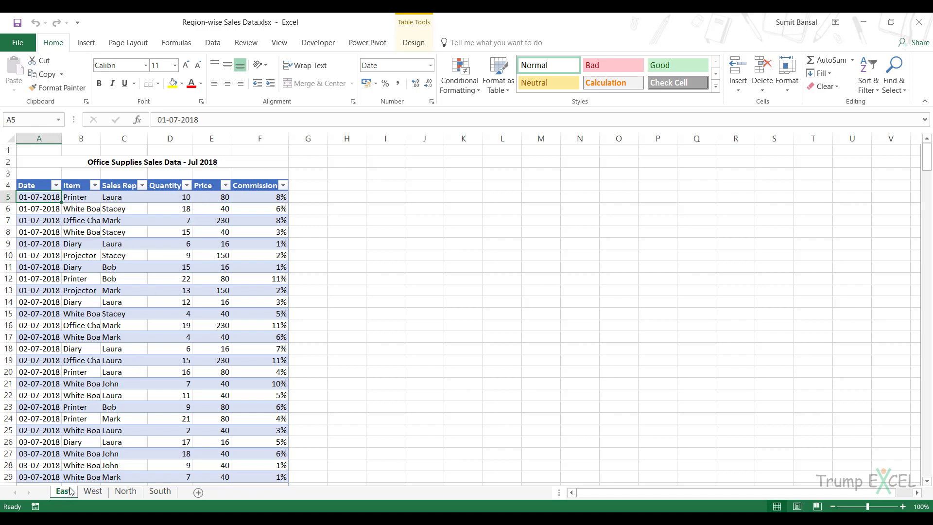
# Review the East, West, North and South sheets and check the table names on the East and West sheets.
pyautogui.click(94, 492)
pyautogui.click(125, 492)
pyautogui.click(160, 492)
pyautogui.click(63, 492)
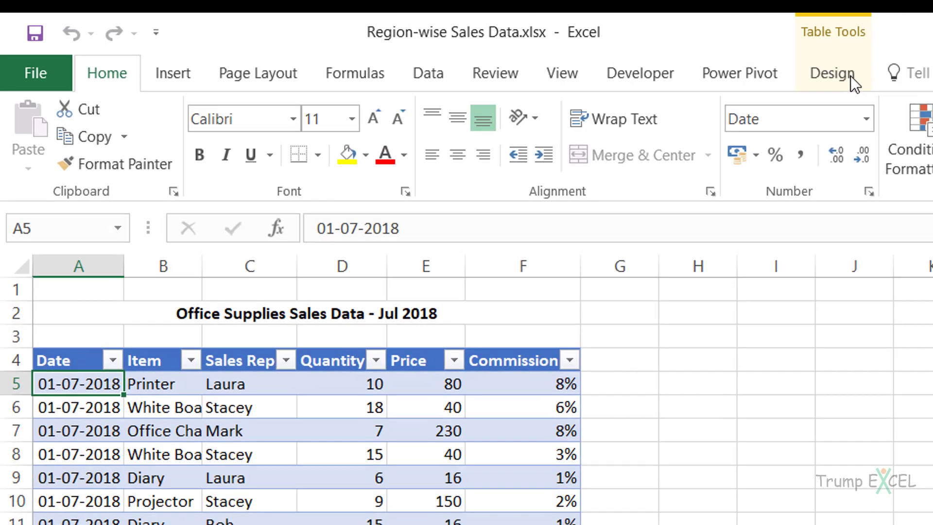
pyautogui.click(412, 43)
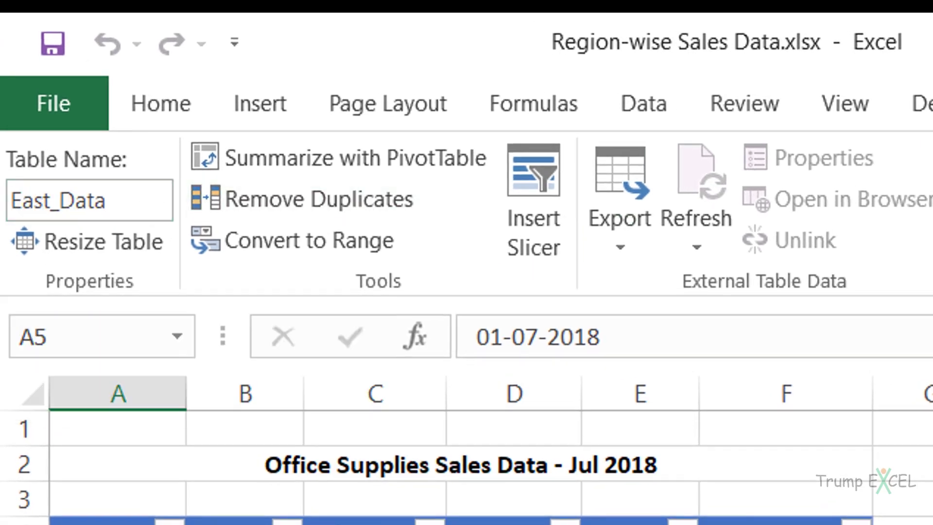
pyautogui.click(223, 520)
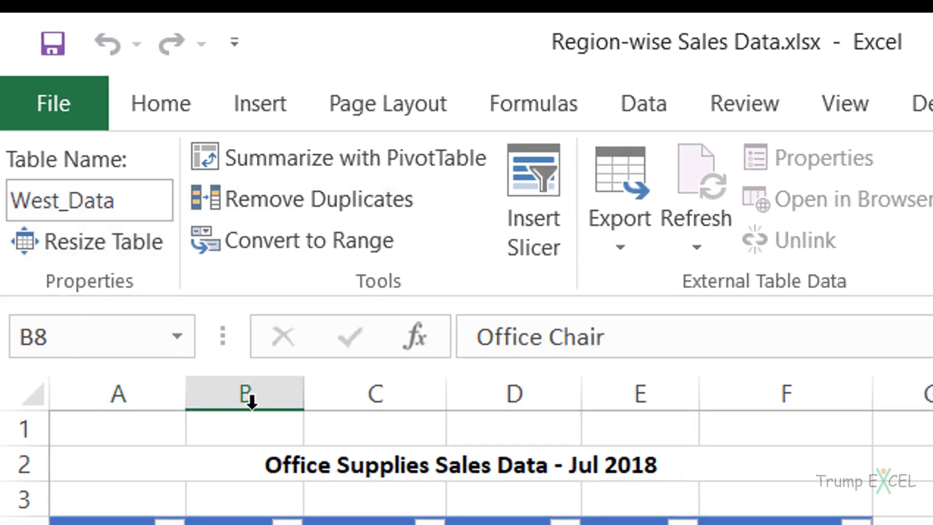
pyautogui.hotkey('ctrl', 'pageup')
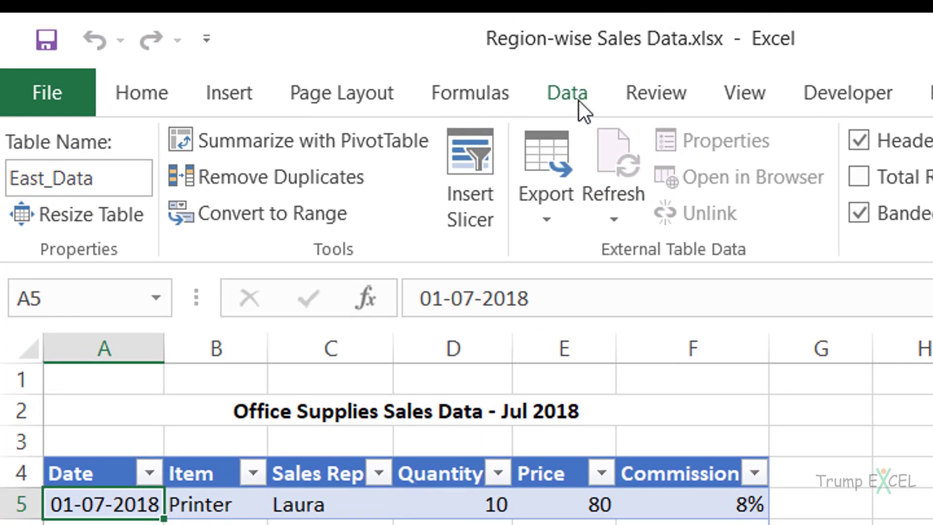
# Create a blank query in the Query Editor.
pyautogui.click(213, 43)
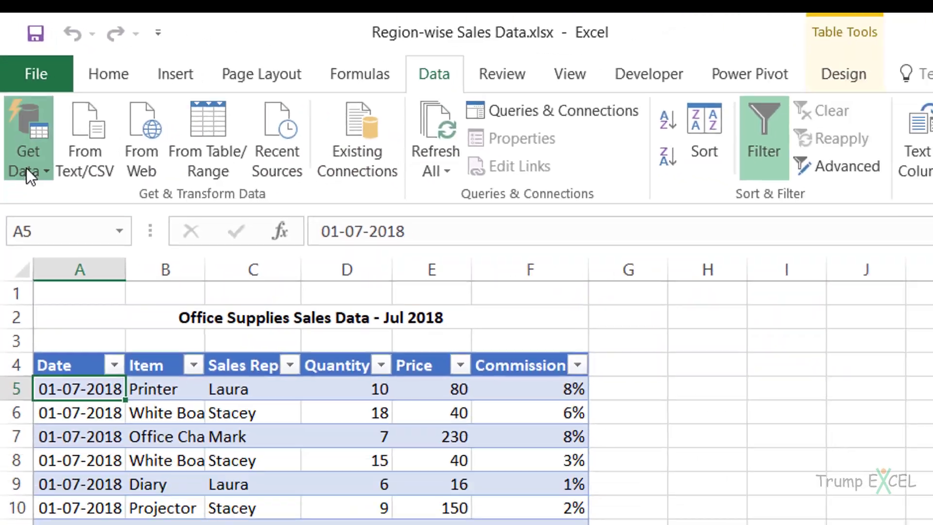
pyautogui.click(37, 195)
pyautogui.moveTo(58, 213)
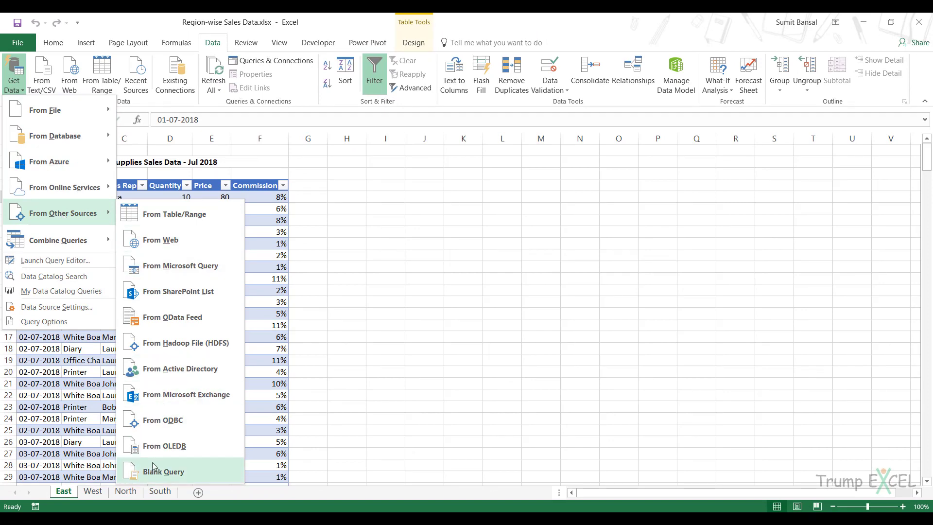
pyautogui.click(178, 476)
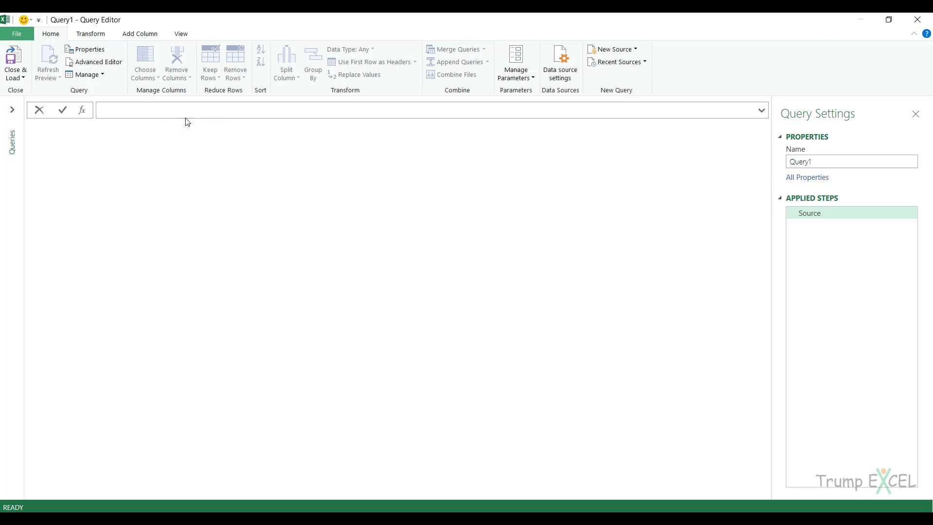
# Enter the formula =Excel.CurrentWorkbook() as the query's source to list all tables in the workbook.
pyautogui.click(181, 35)
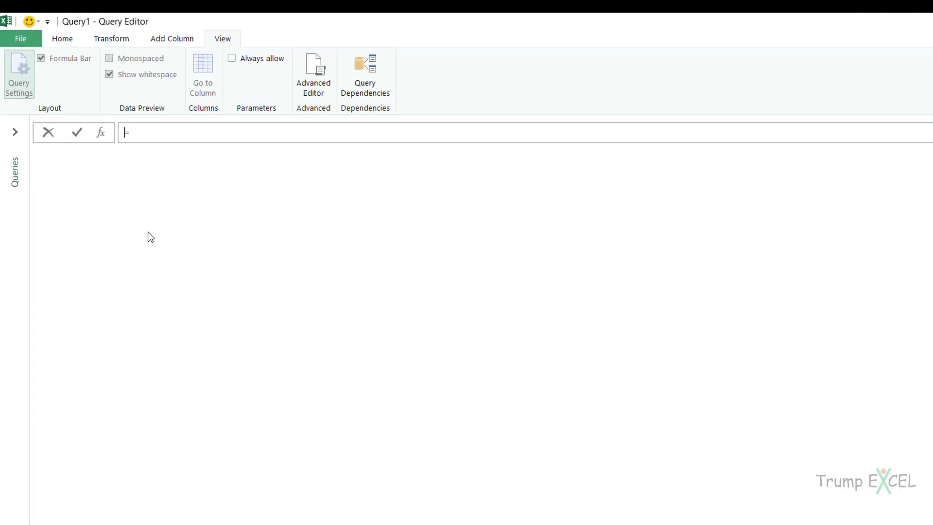
pyautogui.write('=Exc')
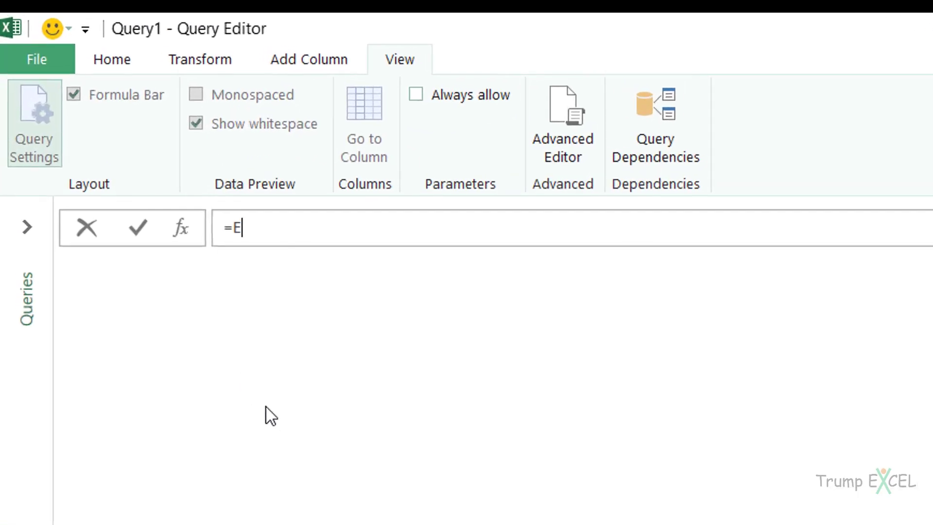
pyautogui.write('el.')
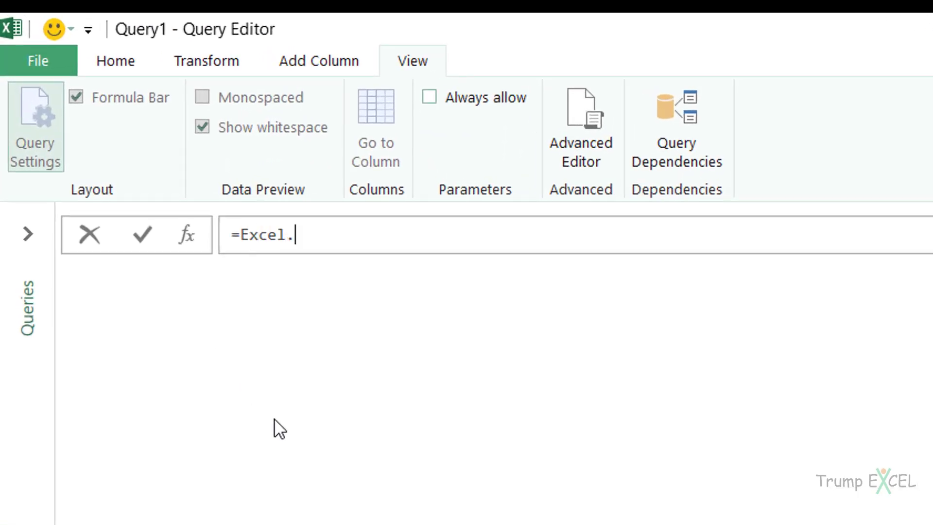
pyautogui.write('CurrentWor')
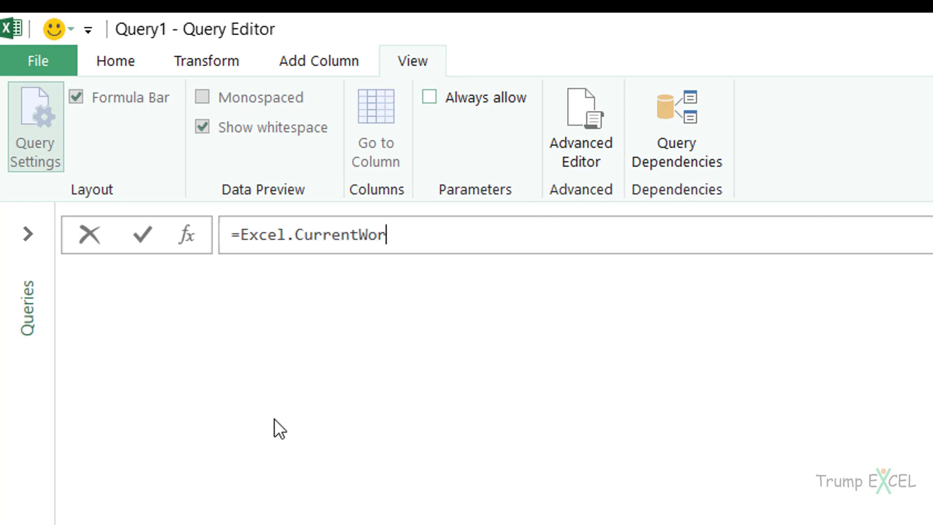
pyautogui.write('kbook()')
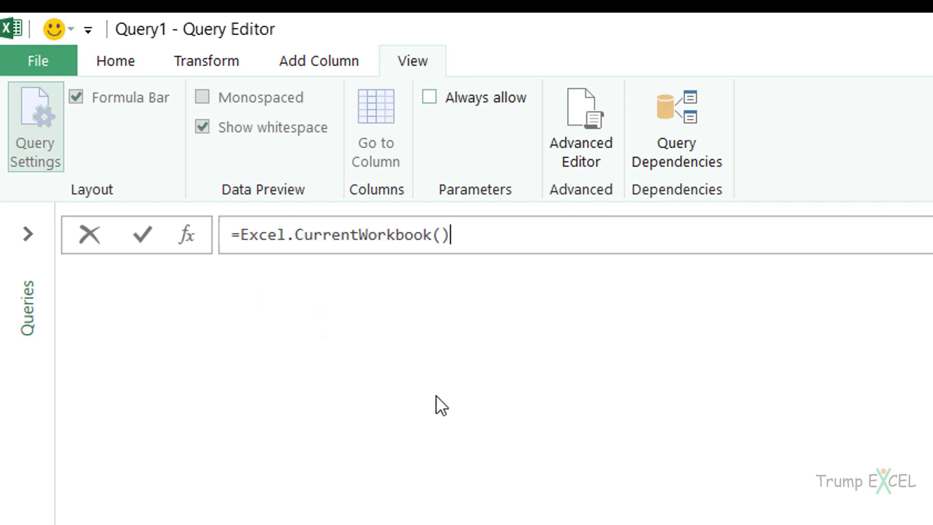
pyautogui.press('Return')
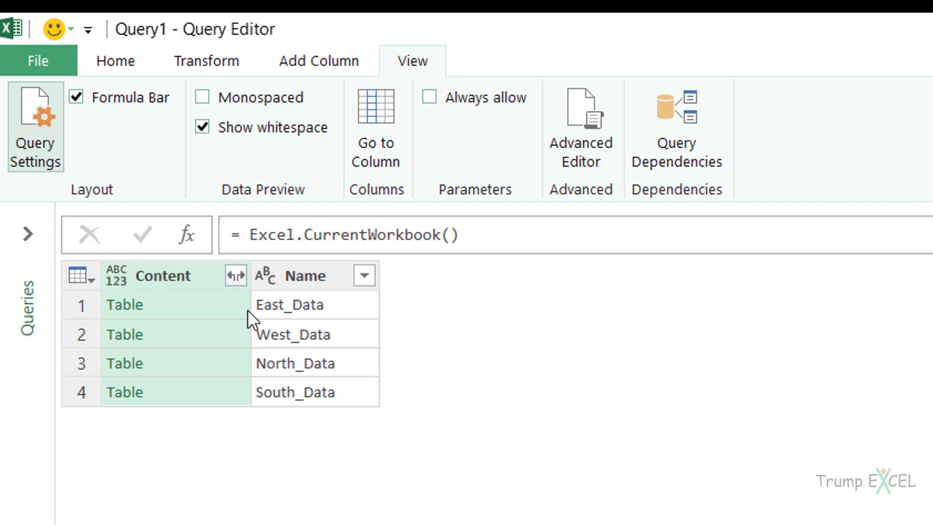
# Drill into the East_Data table and delete the resulting Changed Type and Navigation steps.
pyautogui.click(138, 311)
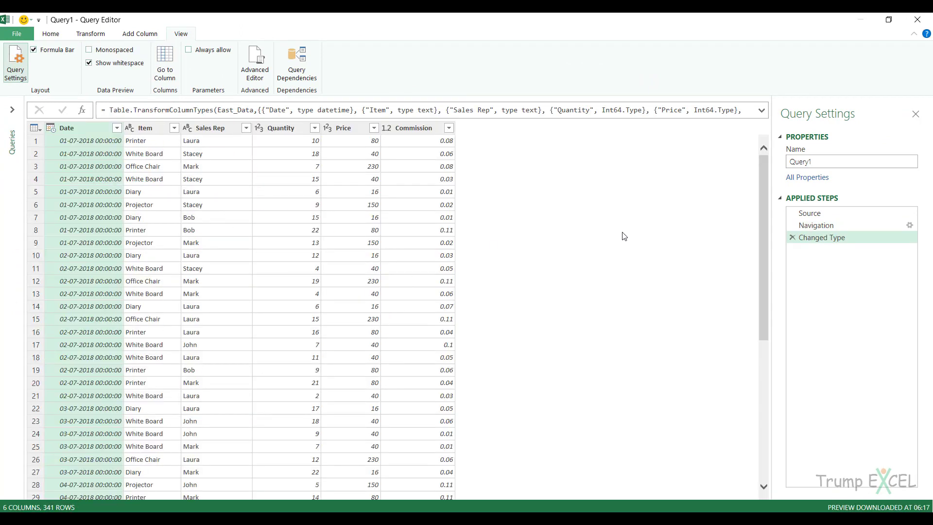
pyautogui.click(792, 238)
pyautogui.press('Delete')
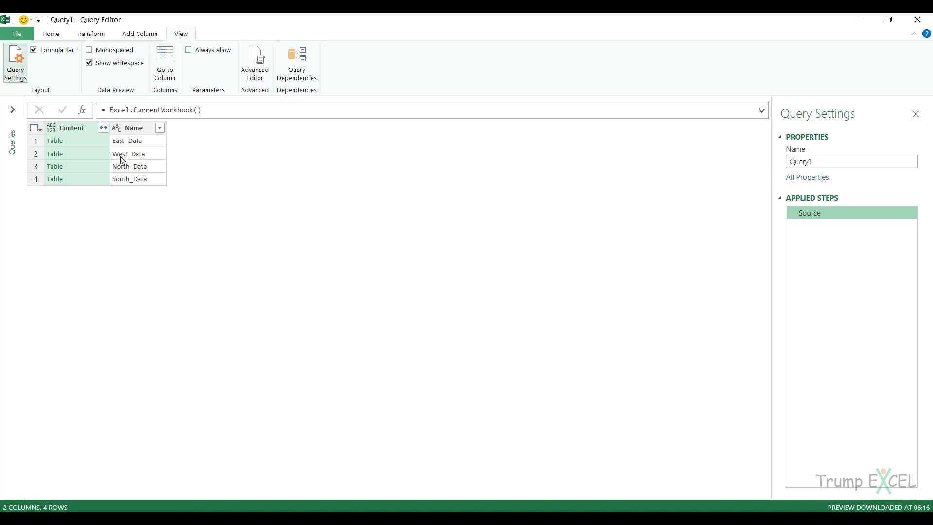
# Preview the contents of the East_Data table without leaving the table list, and enlarge the preview.
pyautogui.click(94, 141)
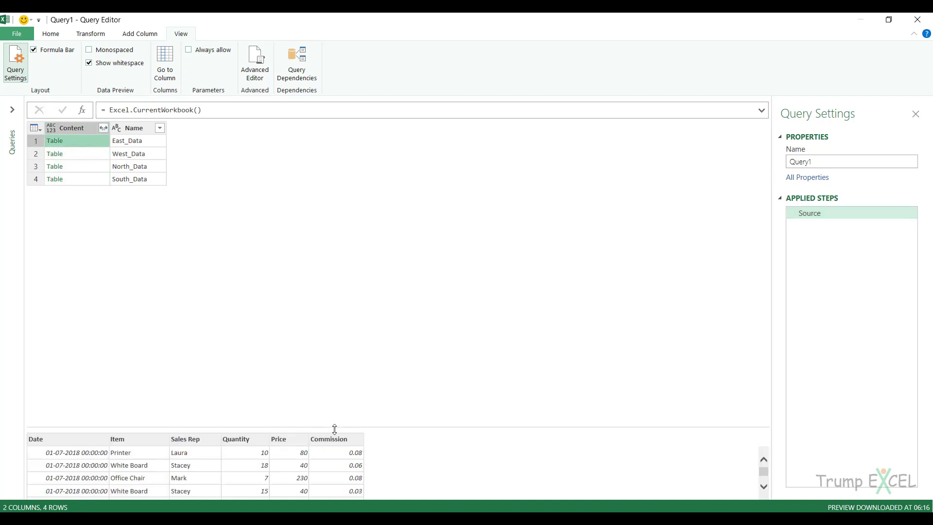
pyautogui.moveTo(332, 385); pyautogui.dragTo(327, 293)
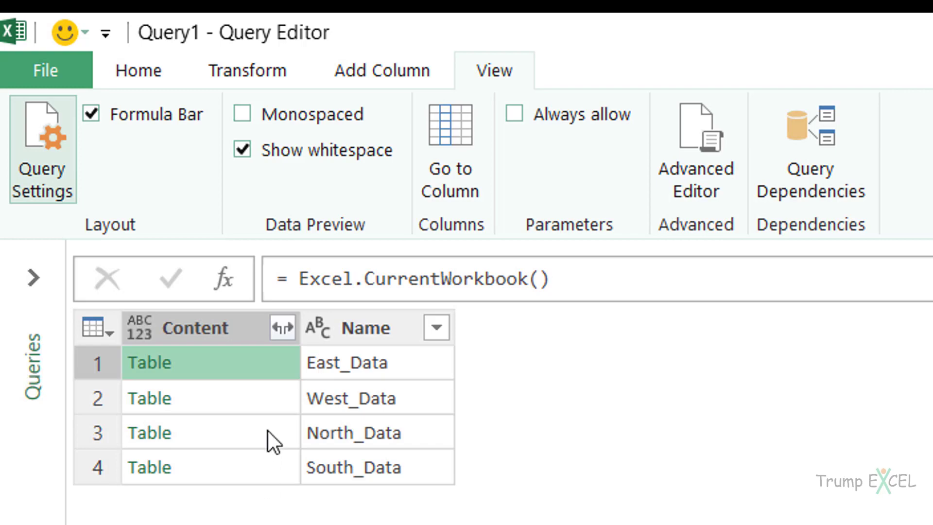
# Expand the Content column with all its columns, without using the original column name as prefix.
pyautogui.click(282, 327)
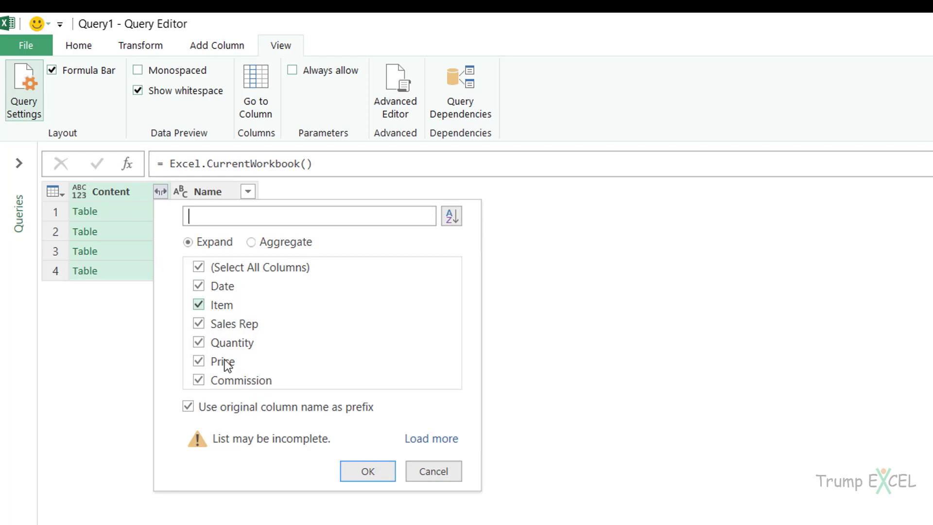
pyautogui.click(214, 411)
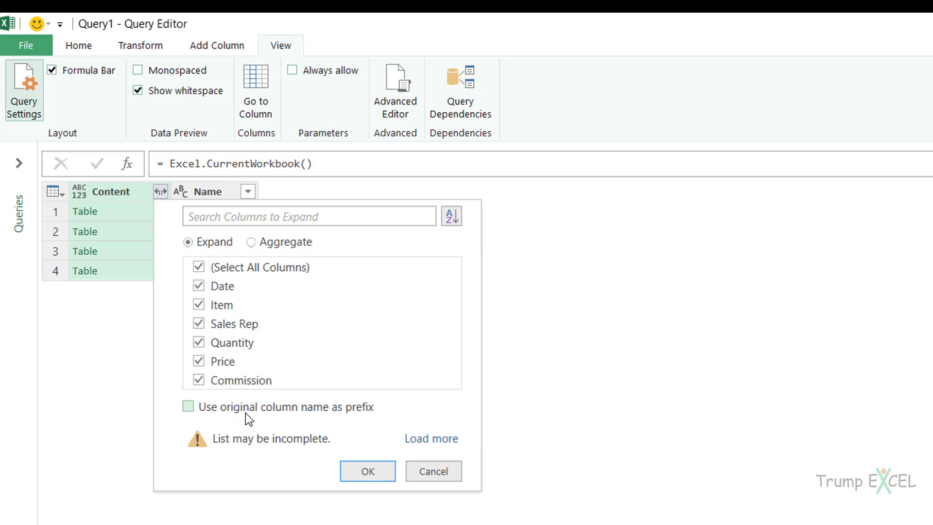
pyautogui.click(367, 475)
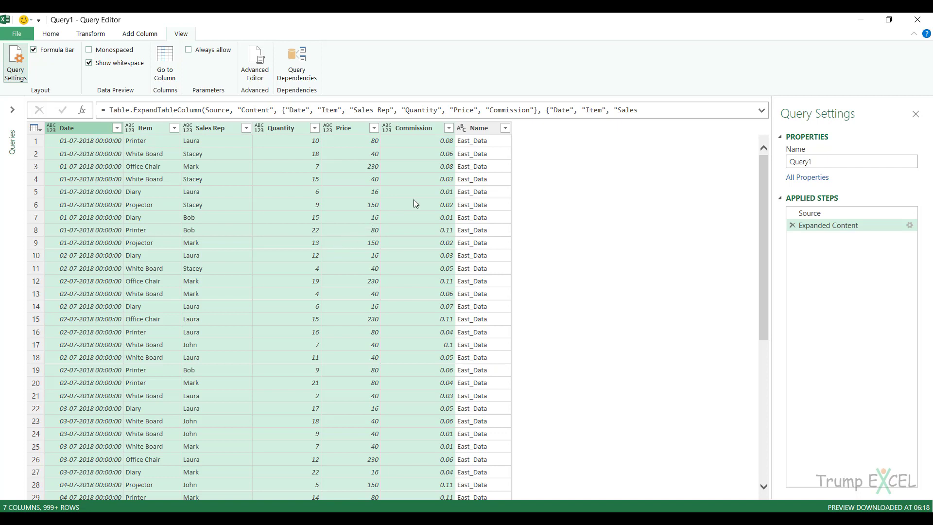
# Rename the Name column to Region.
pyautogui.click(490, 131)
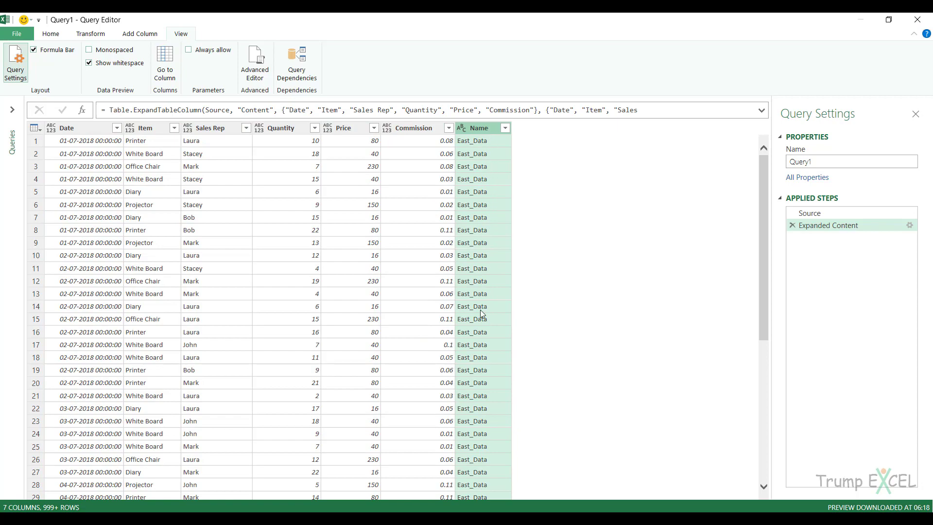
pyautogui.doubleClick(488, 128)
pyautogui.write('Region')
pyautogui.press('Return')
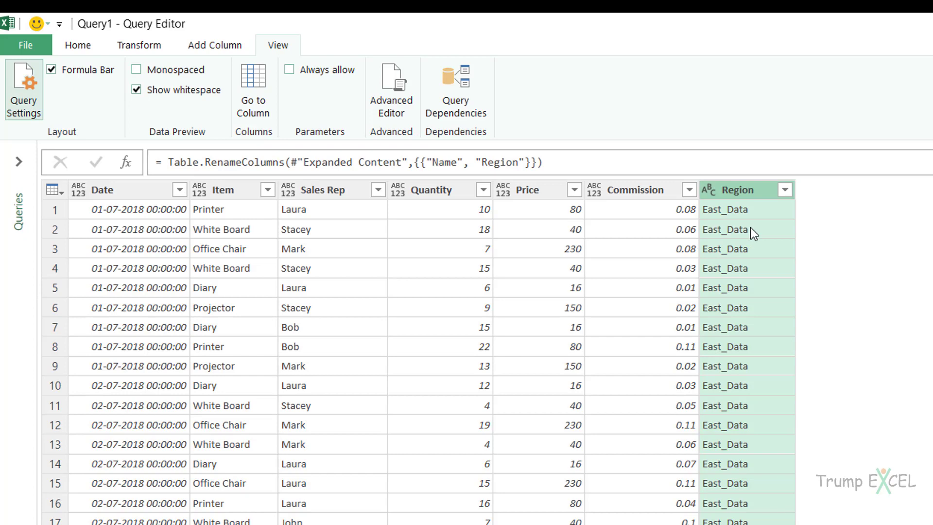
# Replace _Data with nothing in the Region column's values and make Region the first column.
pyautogui.rightClick(734, 192)
pyautogui.click(784, 394)
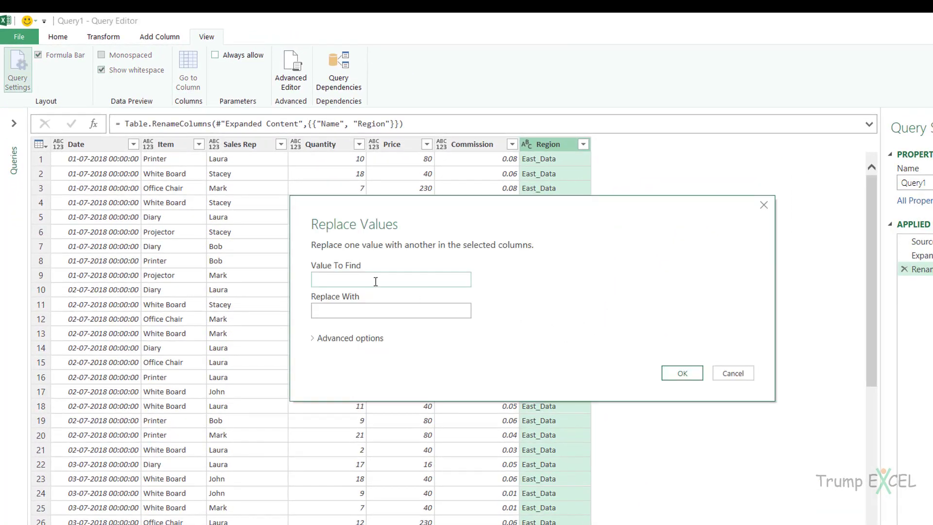
pyautogui.write('_Data')
pyautogui.click(345, 312)
pyautogui.click(682, 374)
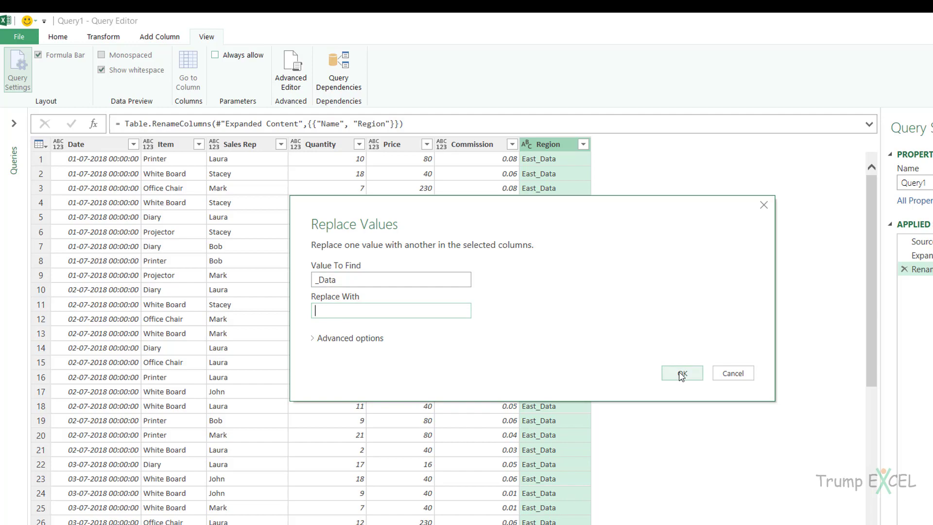
pyautogui.click(682, 374)
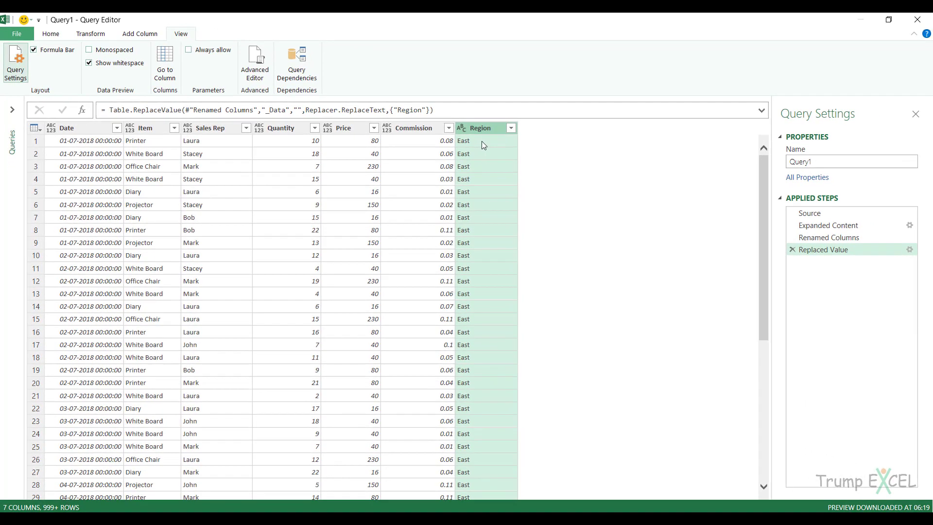
pyautogui.moveTo(480, 129); pyautogui.dragTo(67, 134)
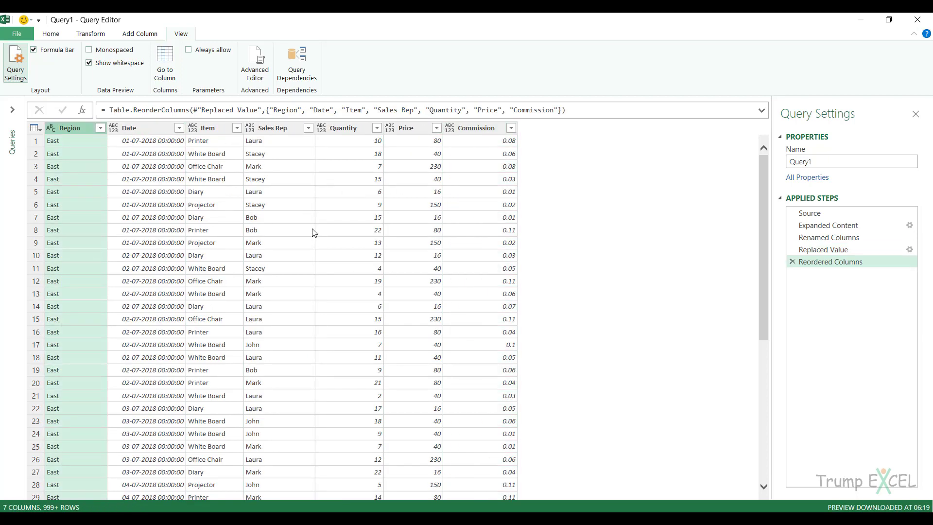
# Change the Date column's data type to Date.
pyautogui.click(141, 130)
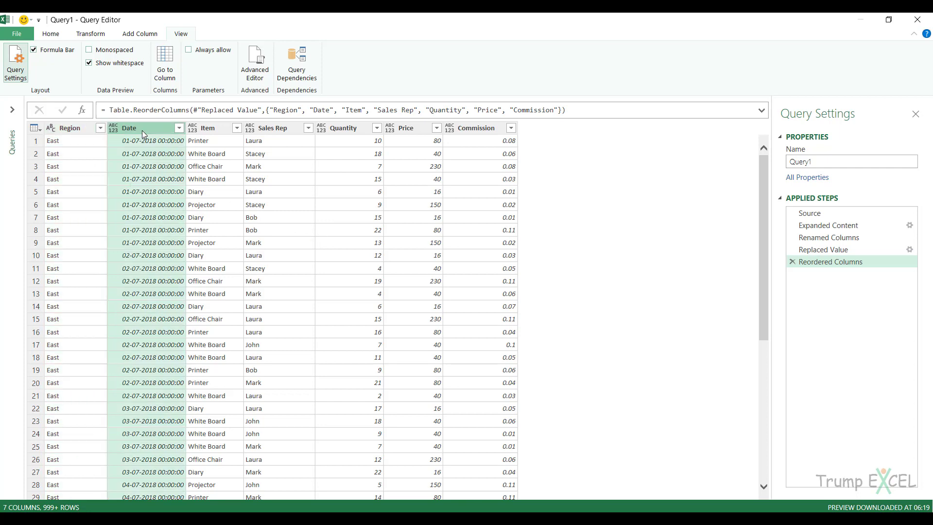
pyautogui.click(97, 35)
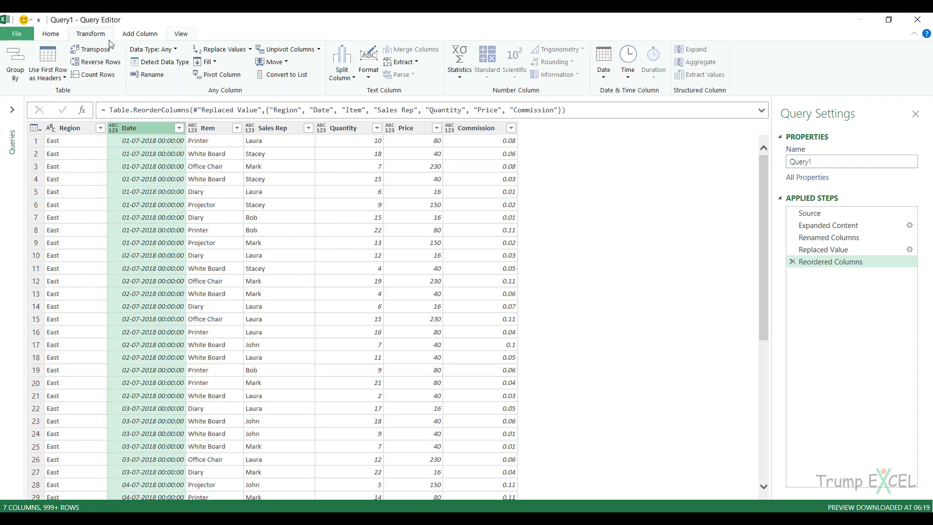
pyautogui.click(176, 51)
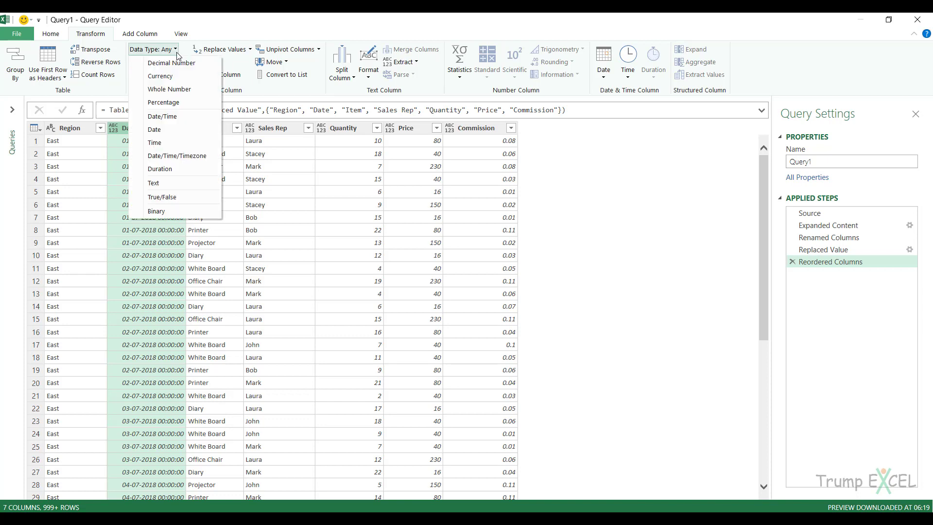
pyautogui.click(180, 129)
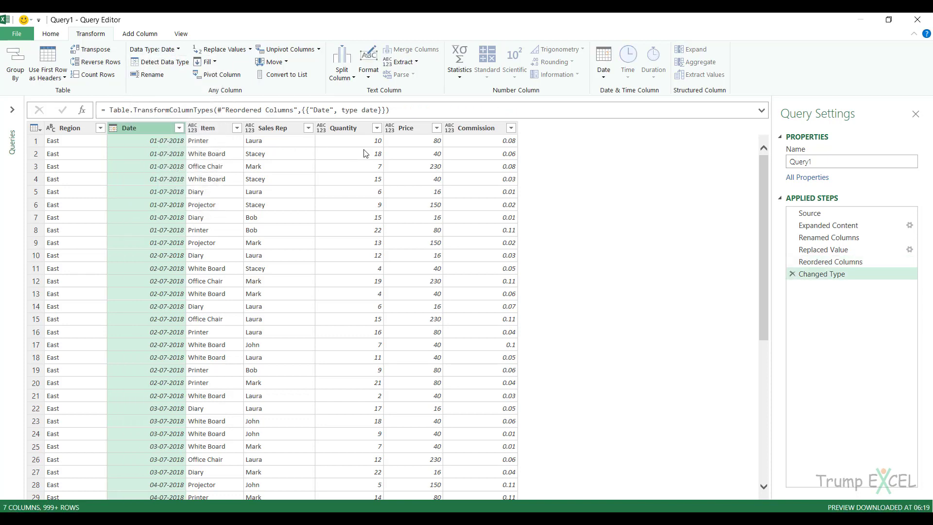
# Check the Region and Date columns' data types and change the Item and Sales Rep columns to Text.
pyautogui.click(63, 129)
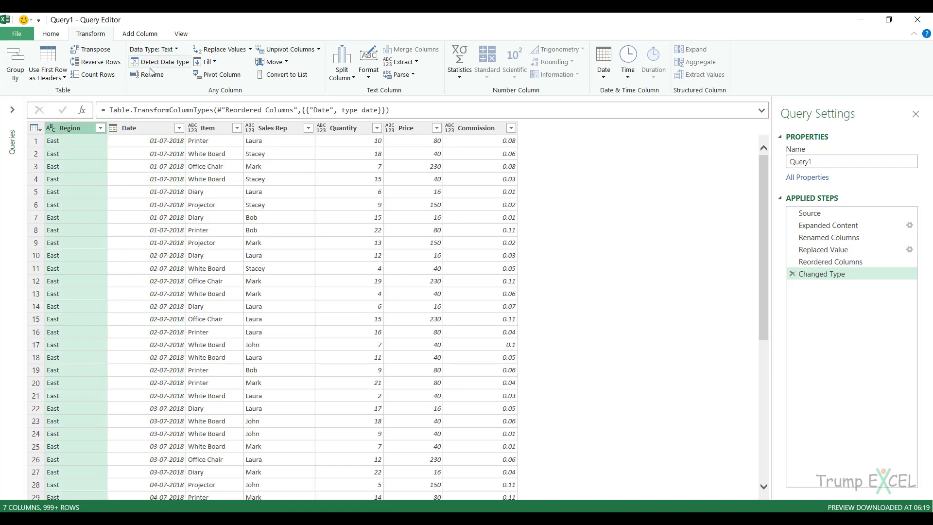
pyautogui.click(159, 130)
pyautogui.click(206, 129)
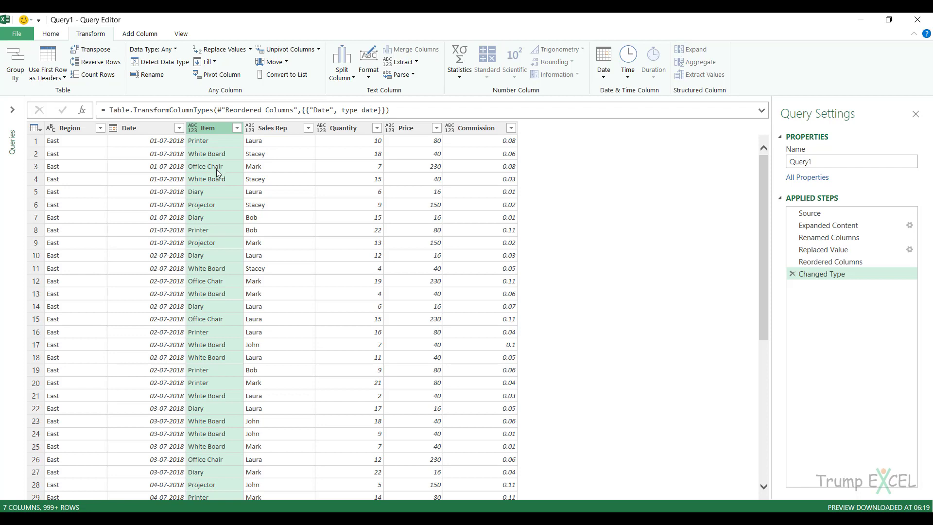
pyautogui.click(171, 50)
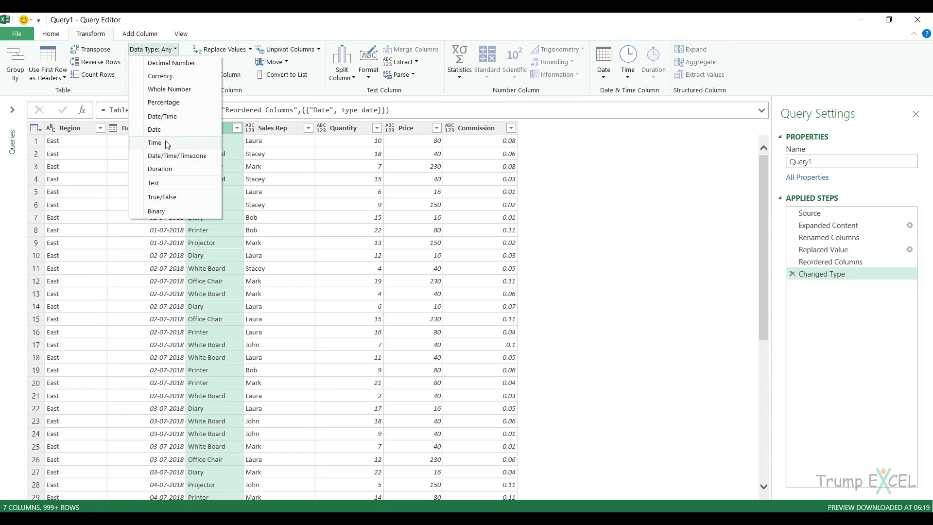
pyautogui.click(172, 178)
pyautogui.click(275, 129)
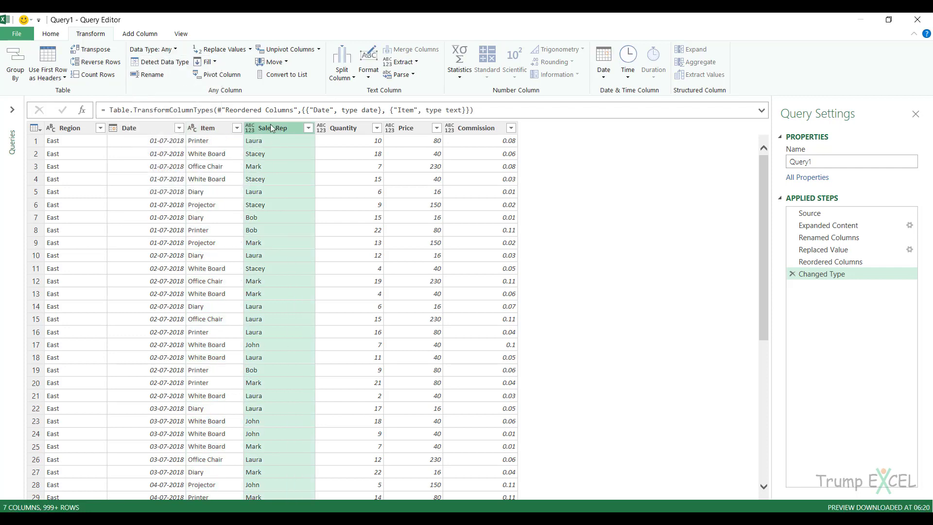
pyautogui.click(161, 49)
pyautogui.click(167, 183)
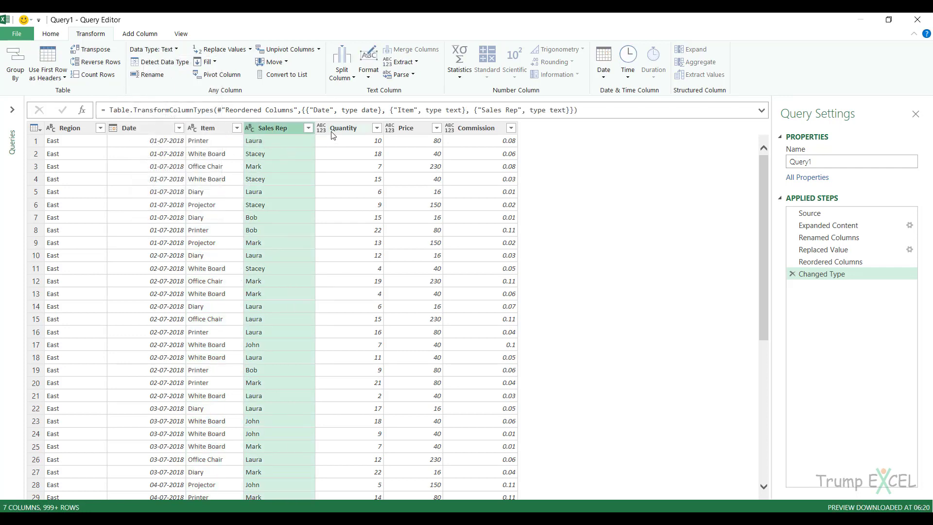
# Change the data type of the Quantity and Price columns to Whole Number.
pyautogui.click(332, 131)
pyautogui.click(153, 49)
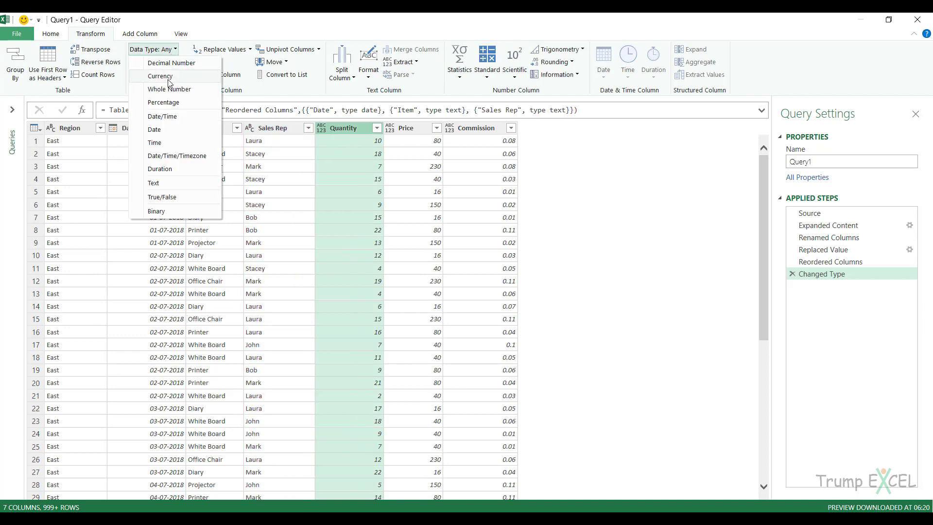
pyautogui.click(169, 89)
pyautogui.press('Right')
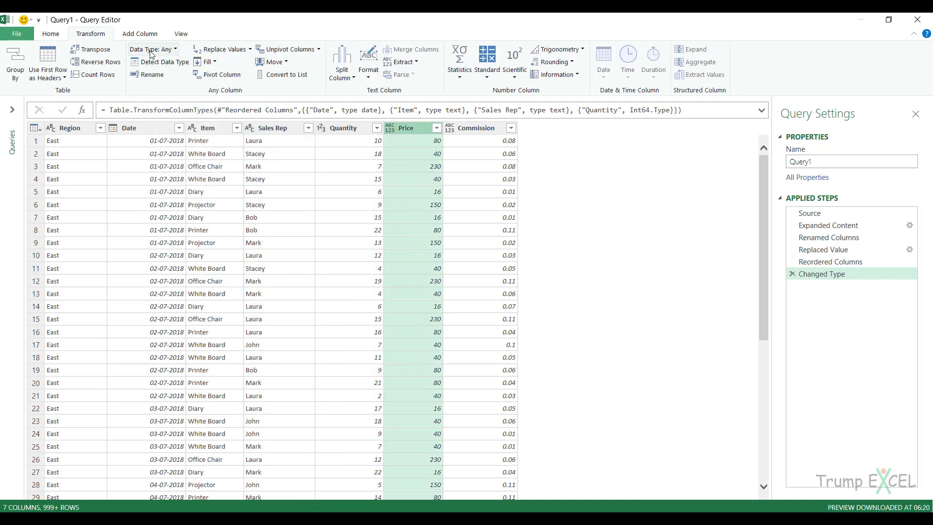
pyautogui.click(152, 49)
pyautogui.click(169, 89)
# Change the Commission column's data type to Decimal Number.
pyautogui.click(487, 129)
pyautogui.click(153, 49)
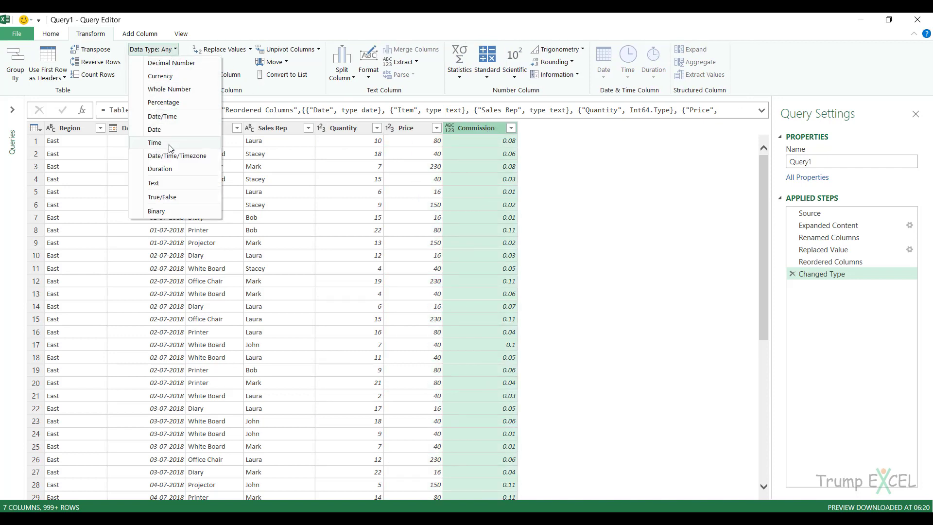
pyautogui.click(185, 92)
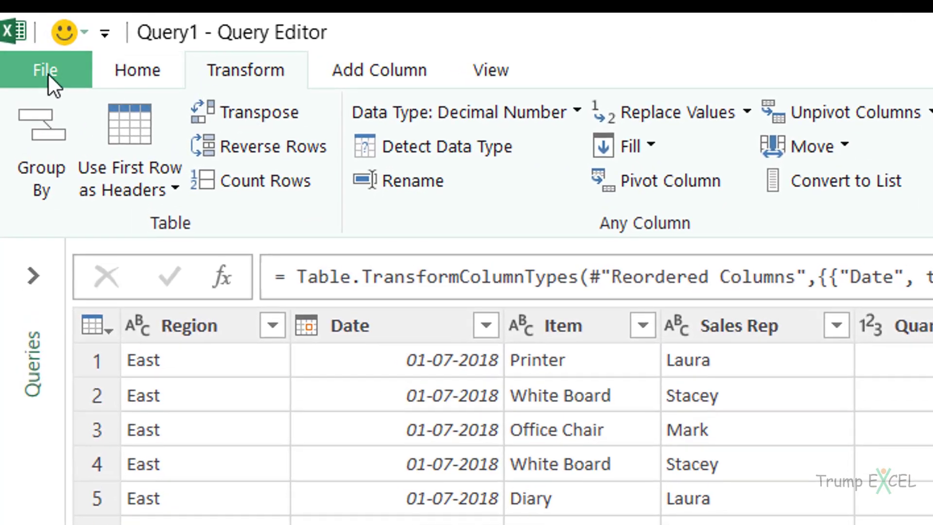
# Close the query editor, load the combined data into the workbook and preview the details of Query1.
pyautogui.click(48, 74)
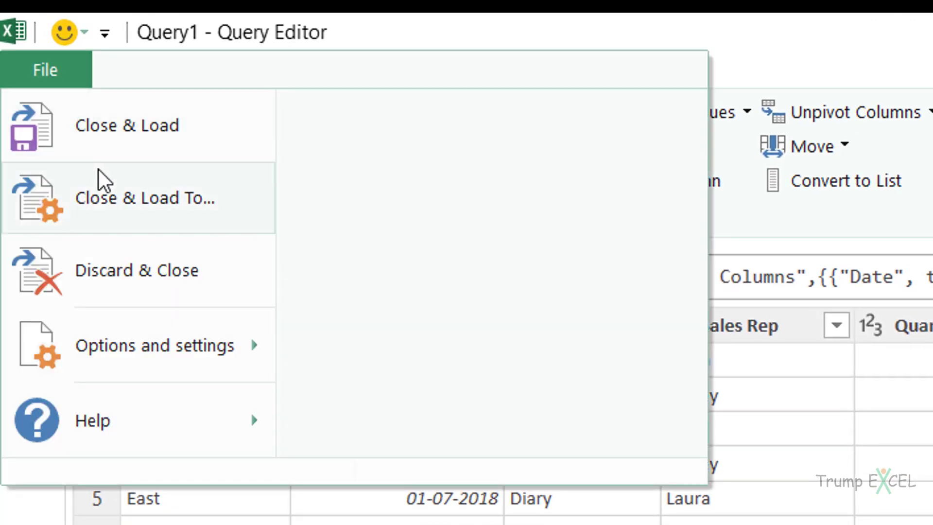
pyautogui.click(140, 145)
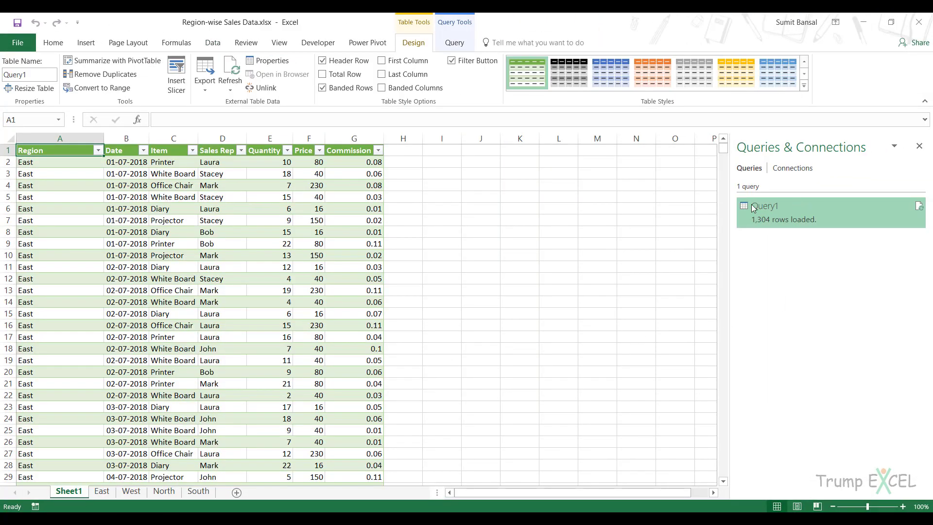
pyautogui.moveTo(765, 212)
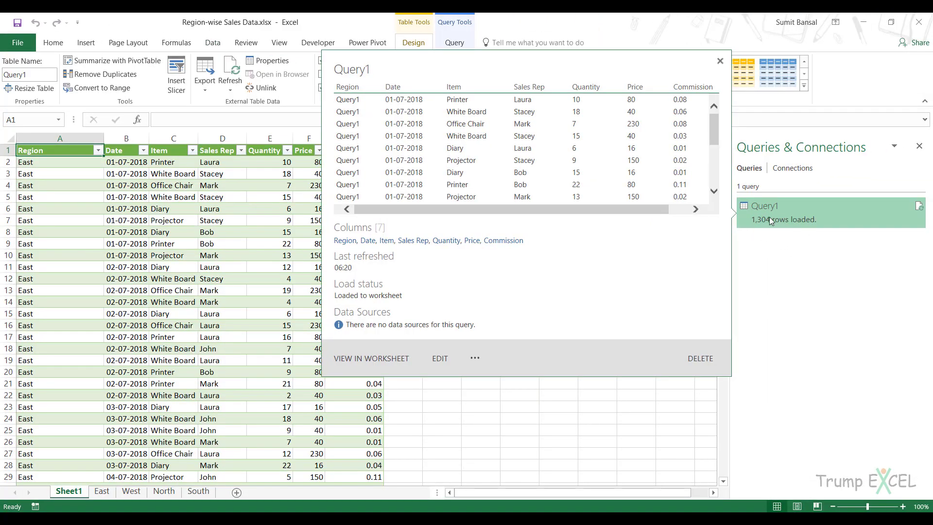
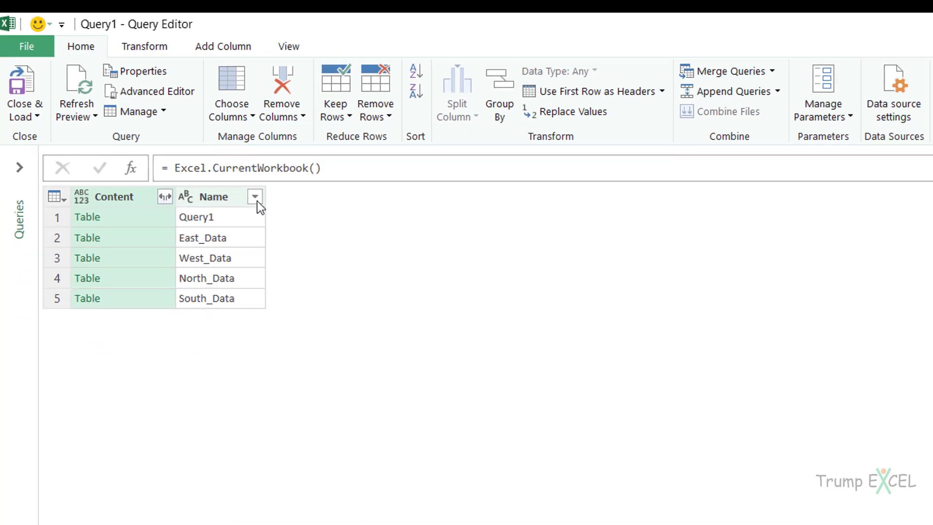
# Insert a filter step after Source that keeps only rows whose Name ends with _Data.
pyautogui.click(255, 196)
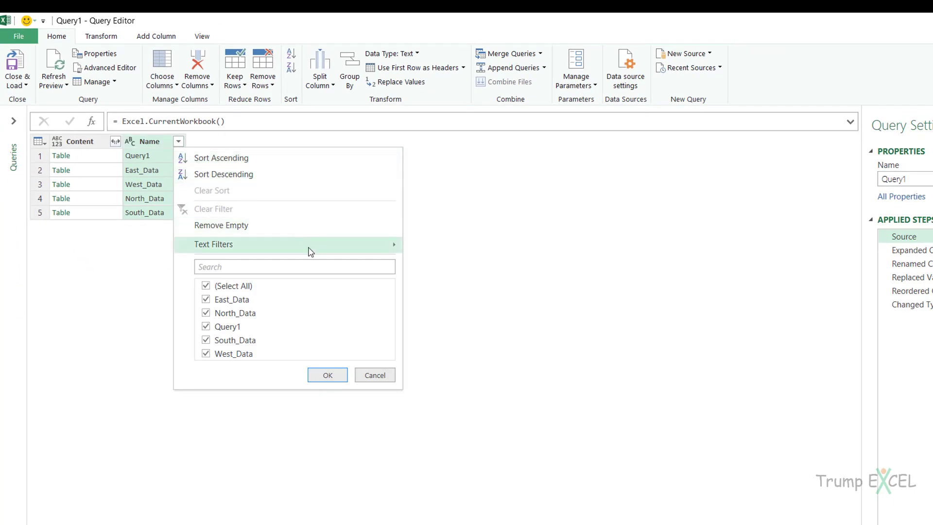
pyautogui.moveTo(311, 251)
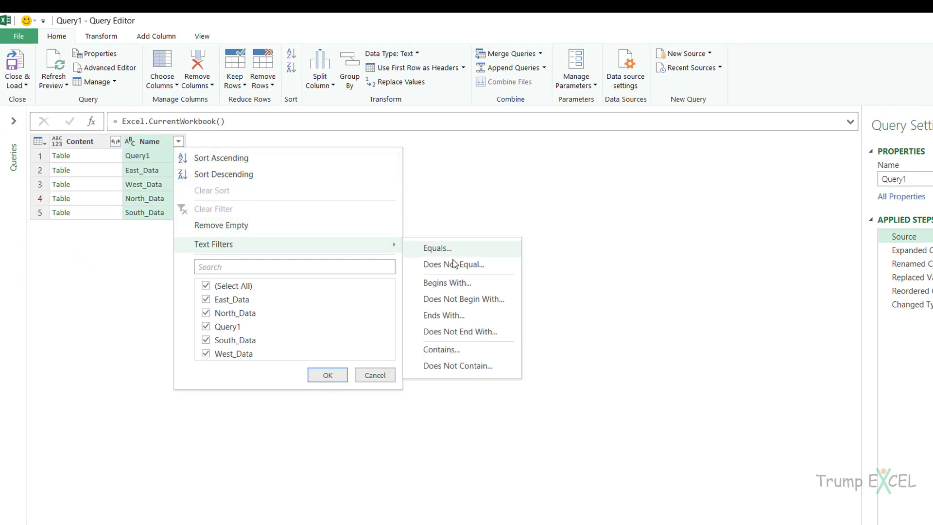
pyautogui.click(456, 319)
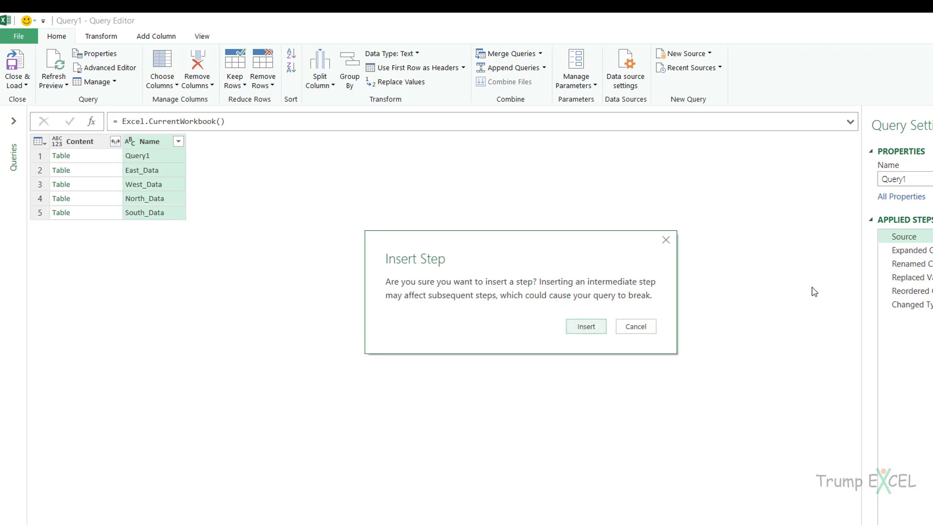
pyautogui.click(593, 333)
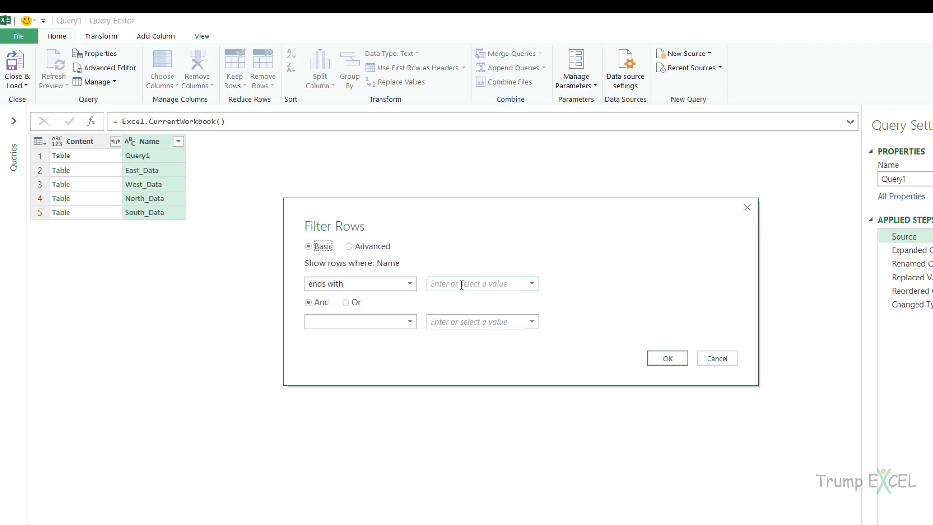
pyautogui.write('_Data')
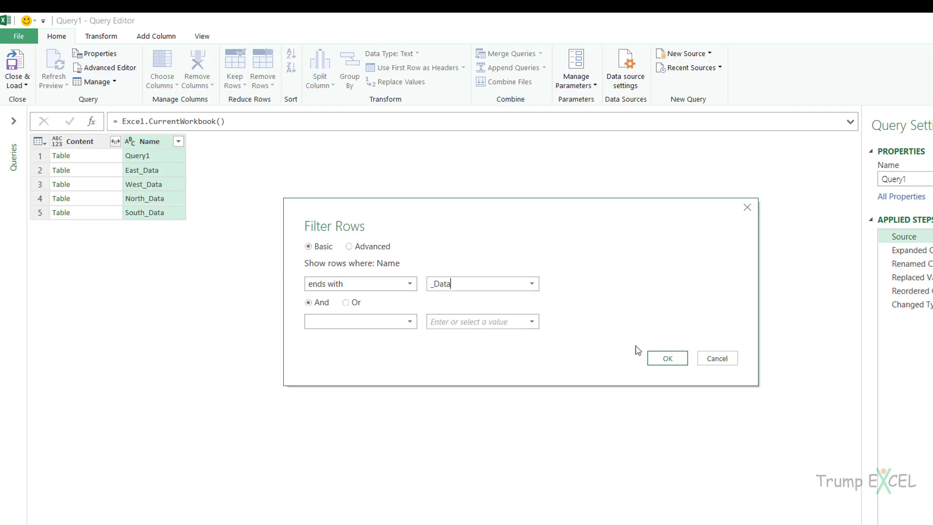
pyautogui.click(667, 359)
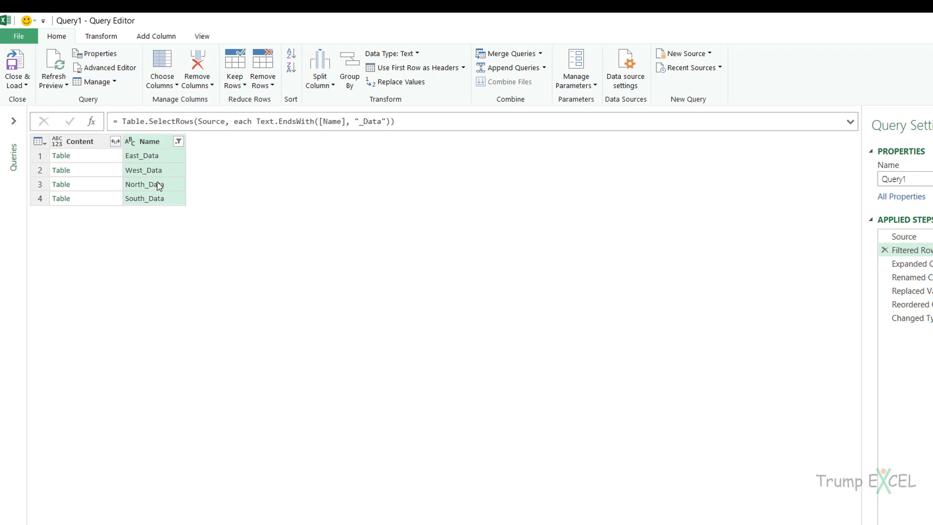
# Review the final Changed Type step, close the query editor keeping the changes, and refresh Query1.
pyautogui.click(911, 318)
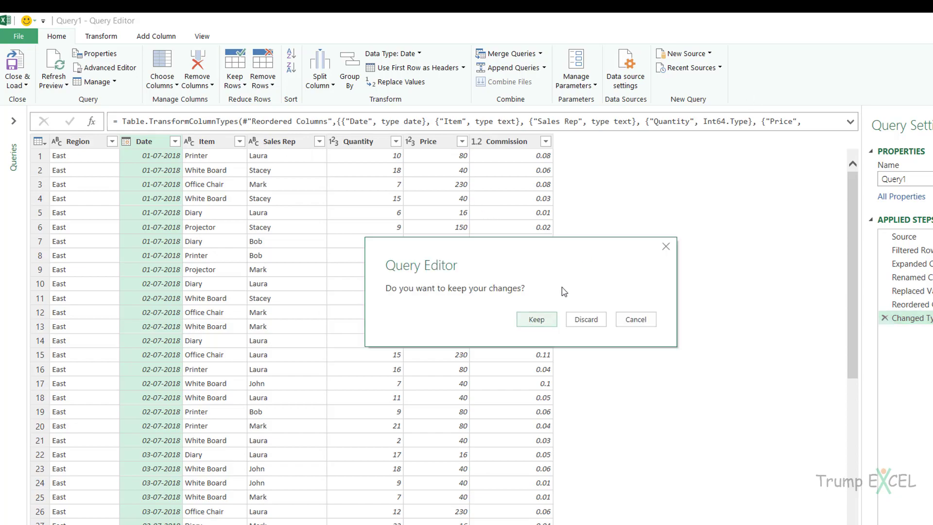
pyautogui.click(535, 319)
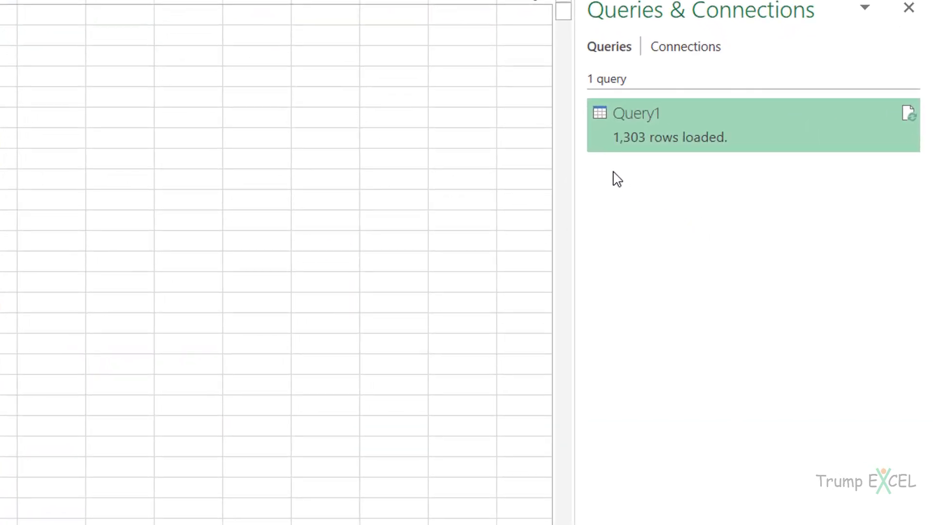
pyautogui.rightClick(697, 136)
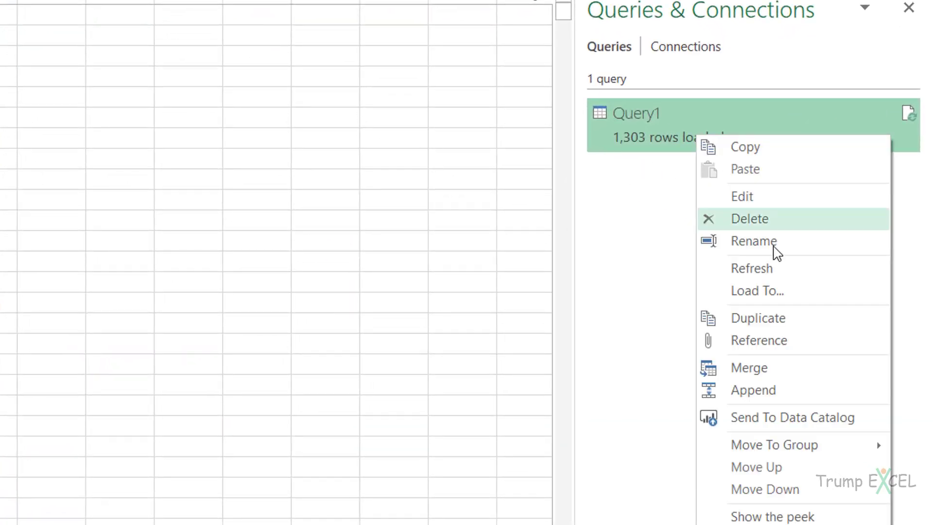
pyautogui.click(778, 272)
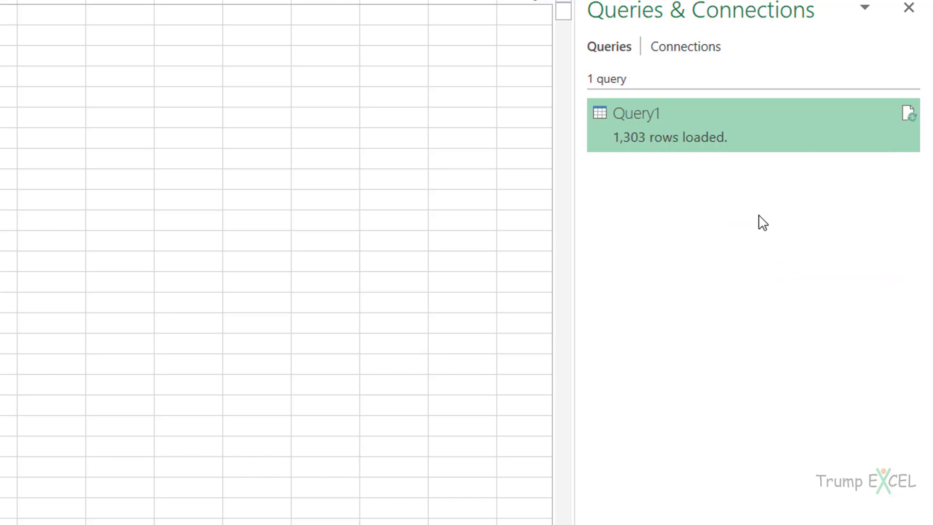